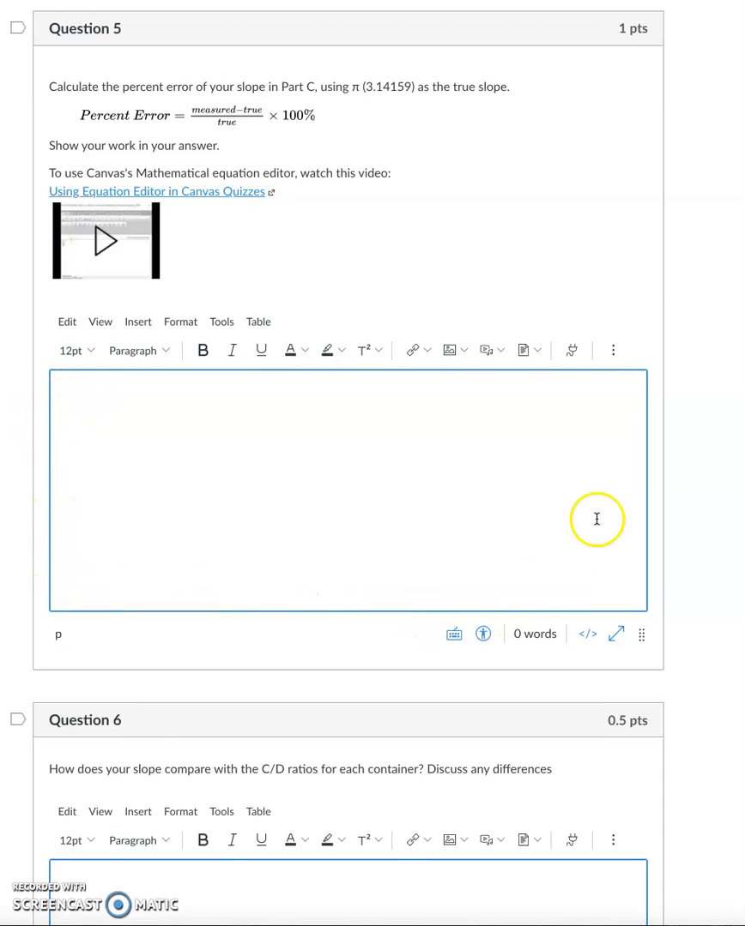
scroll(596, 519, up, 1)
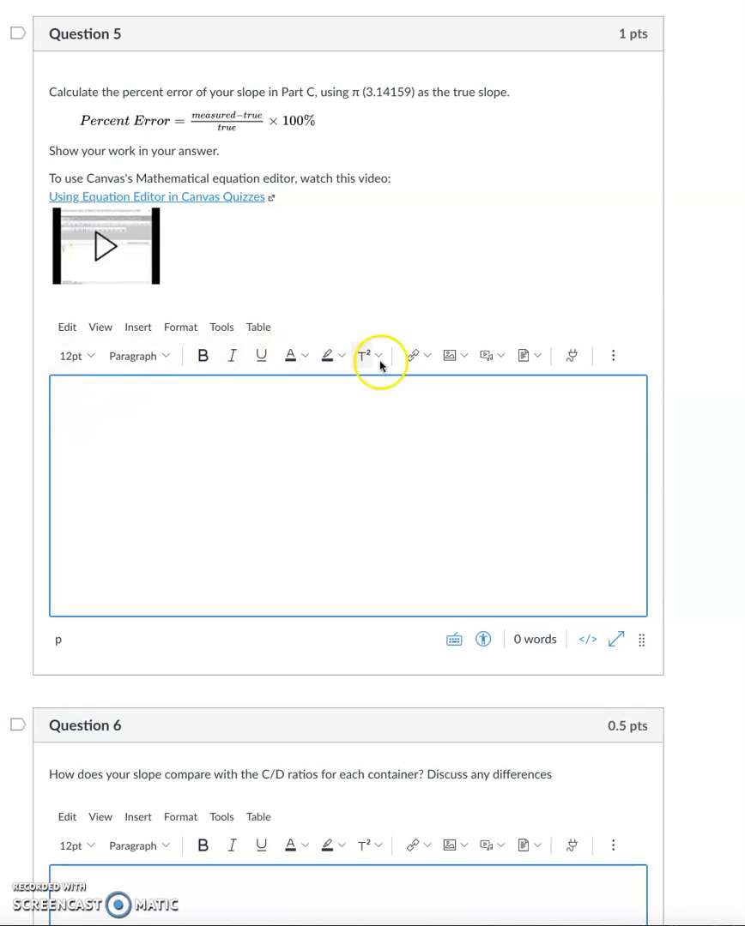
Step: Check the text-size menu, then launch the math equation editor from the toolbar overflow
click(91, 361)
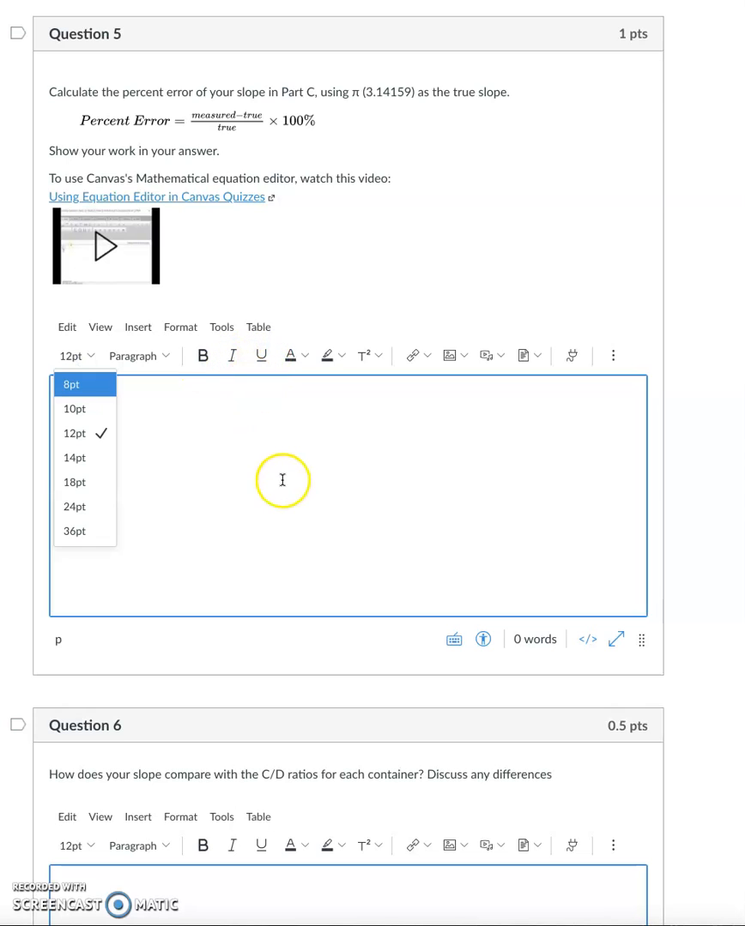
click(321, 426)
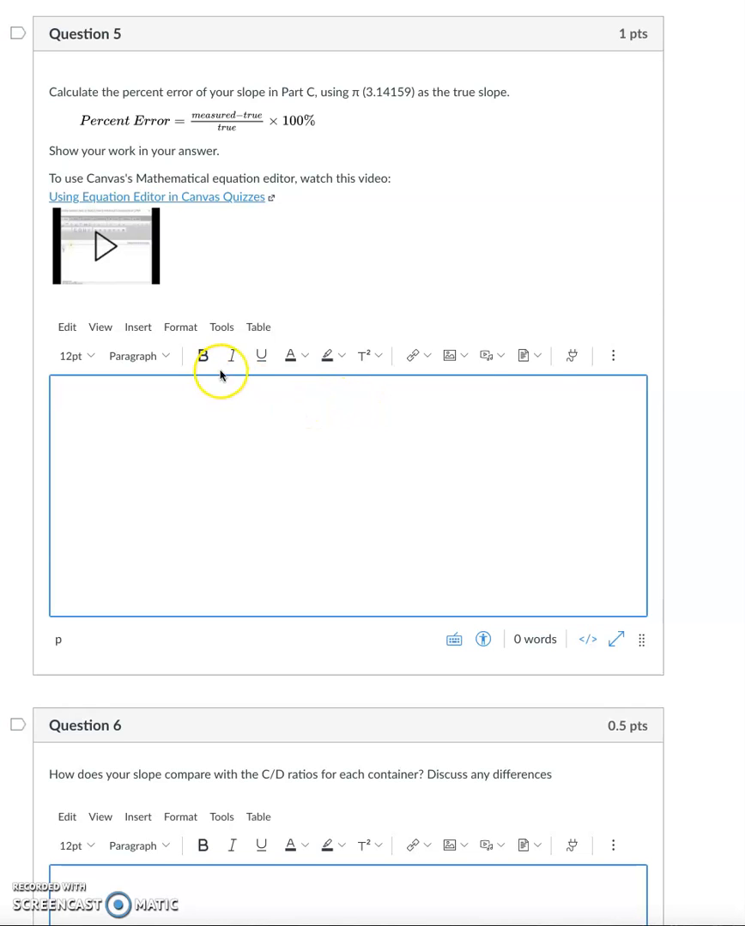
click(614, 360)
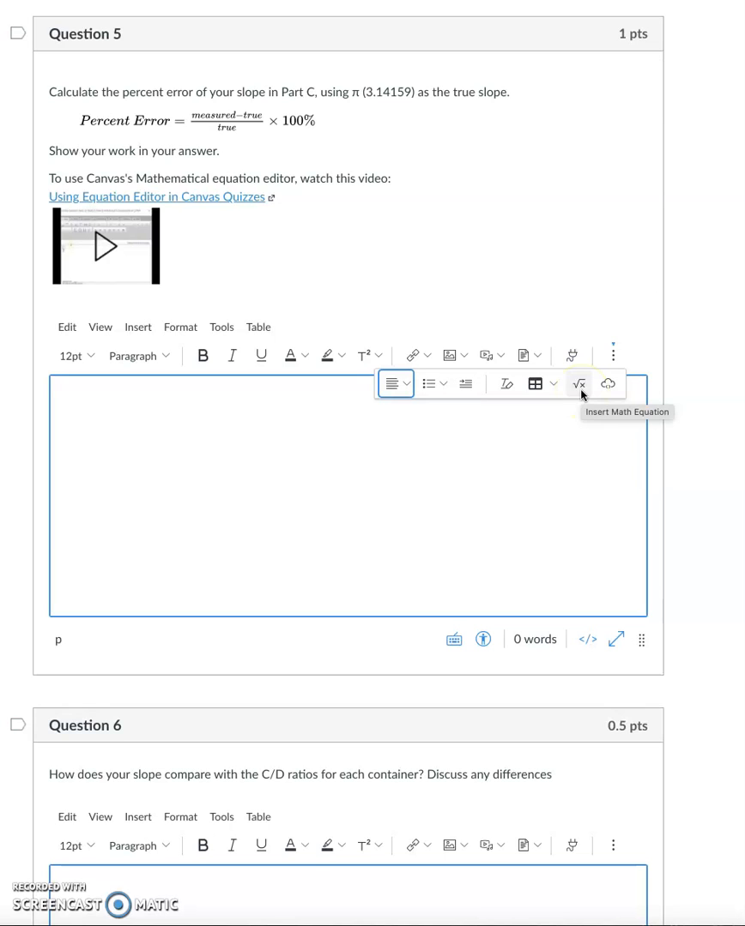
click(580, 391)
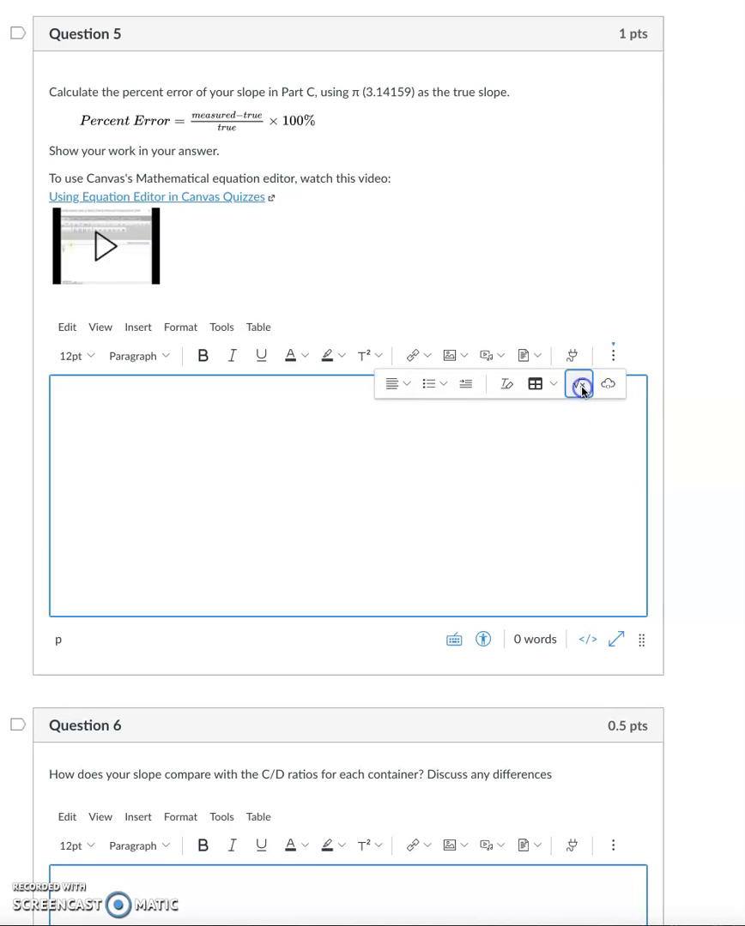
click(353, 461)
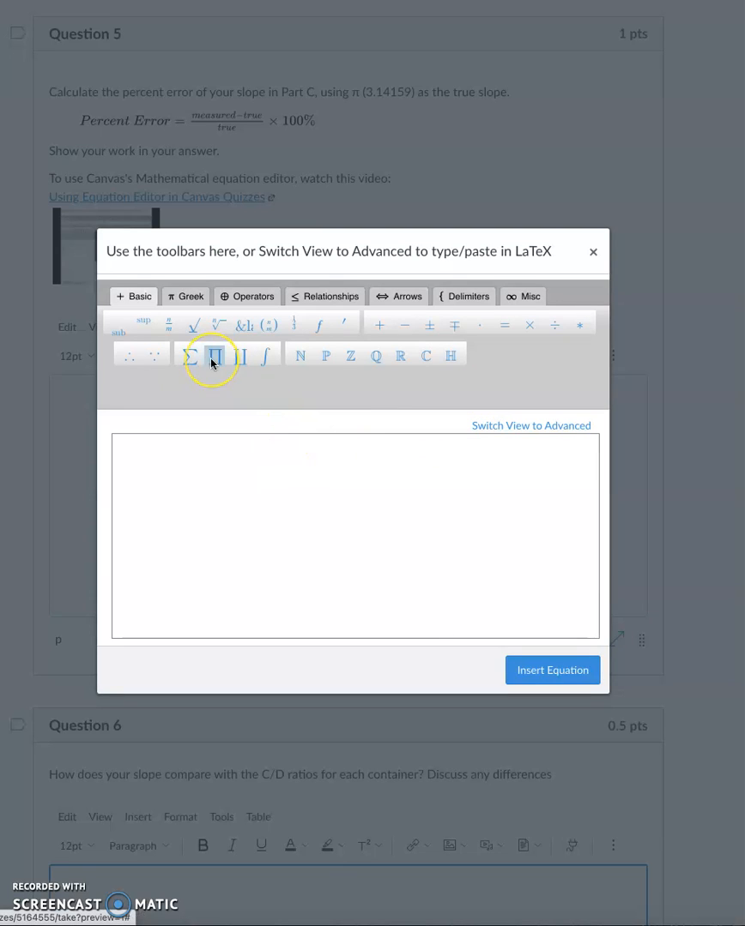
click(187, 295)
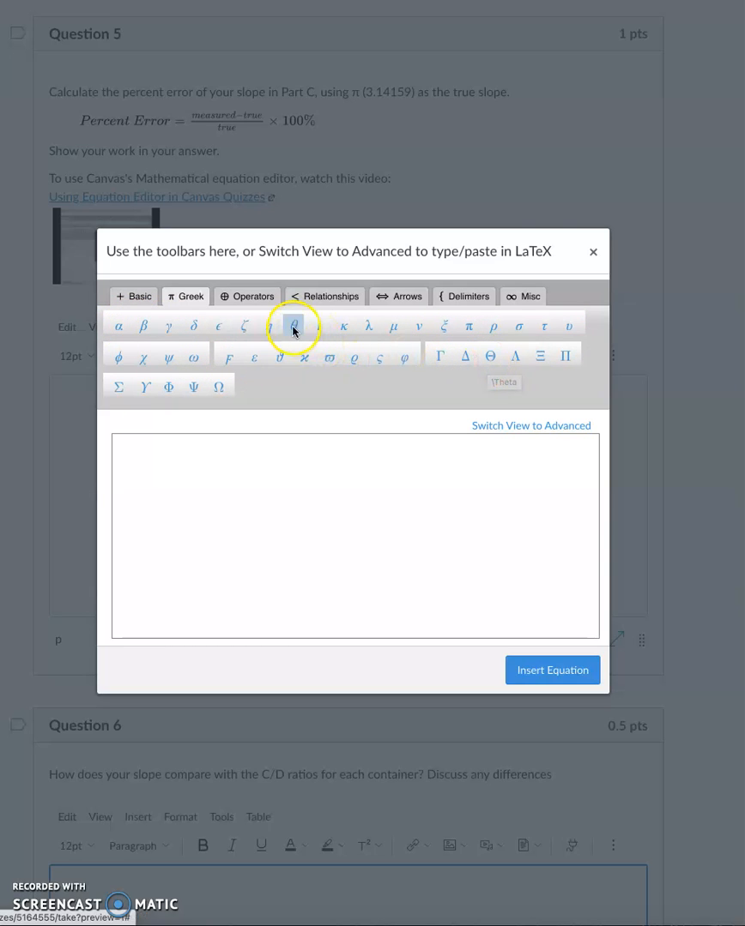
click(248, 301)
click(306, 300)
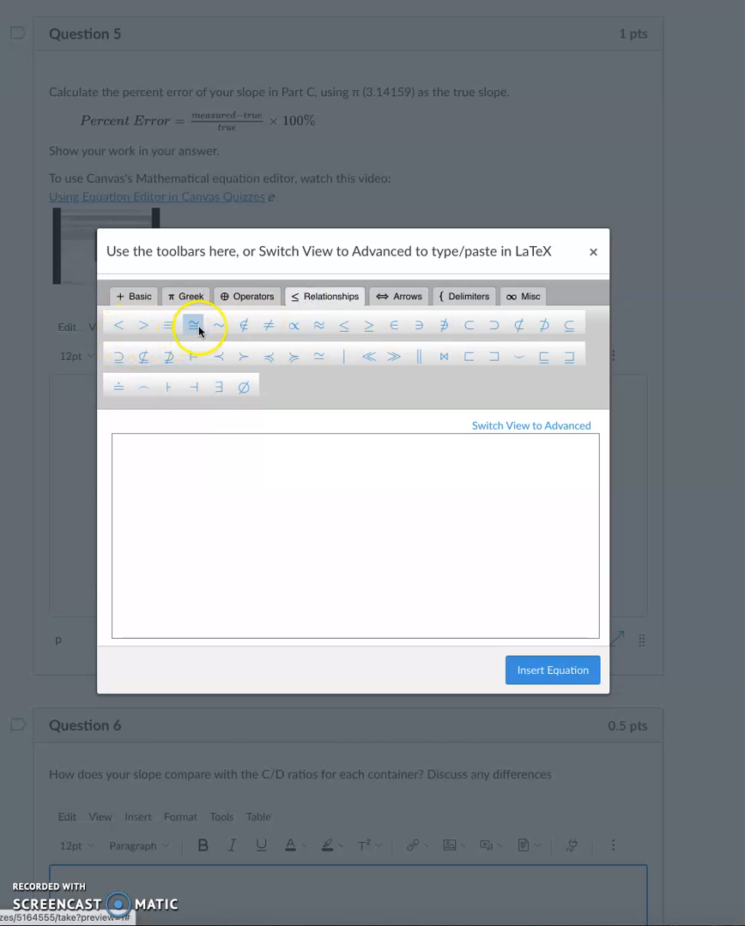
click(396, 300)
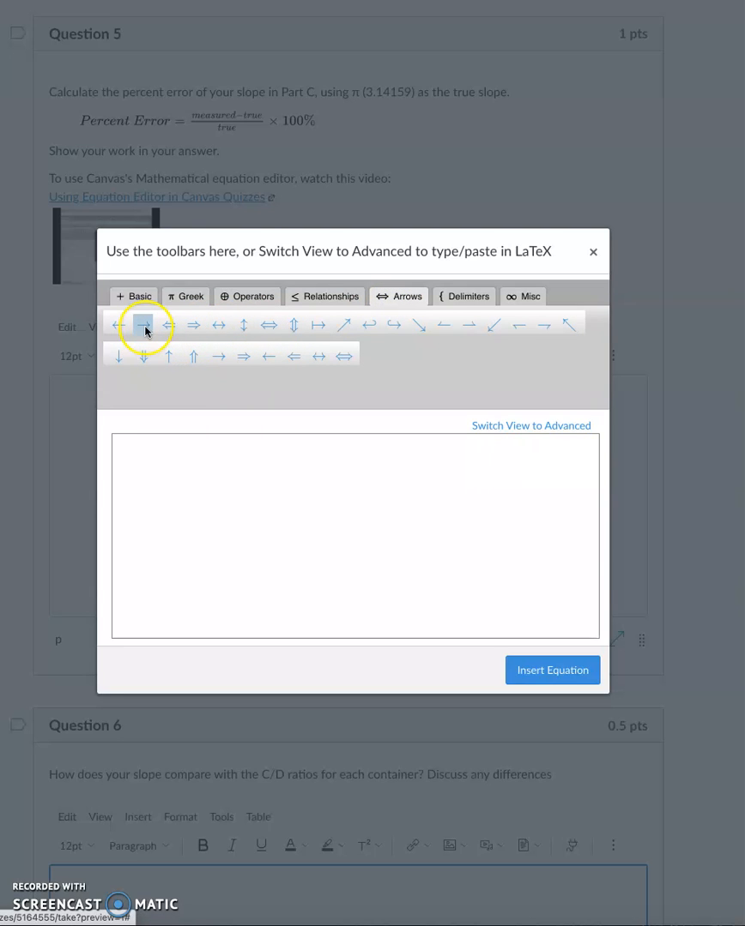
click(534, 298)
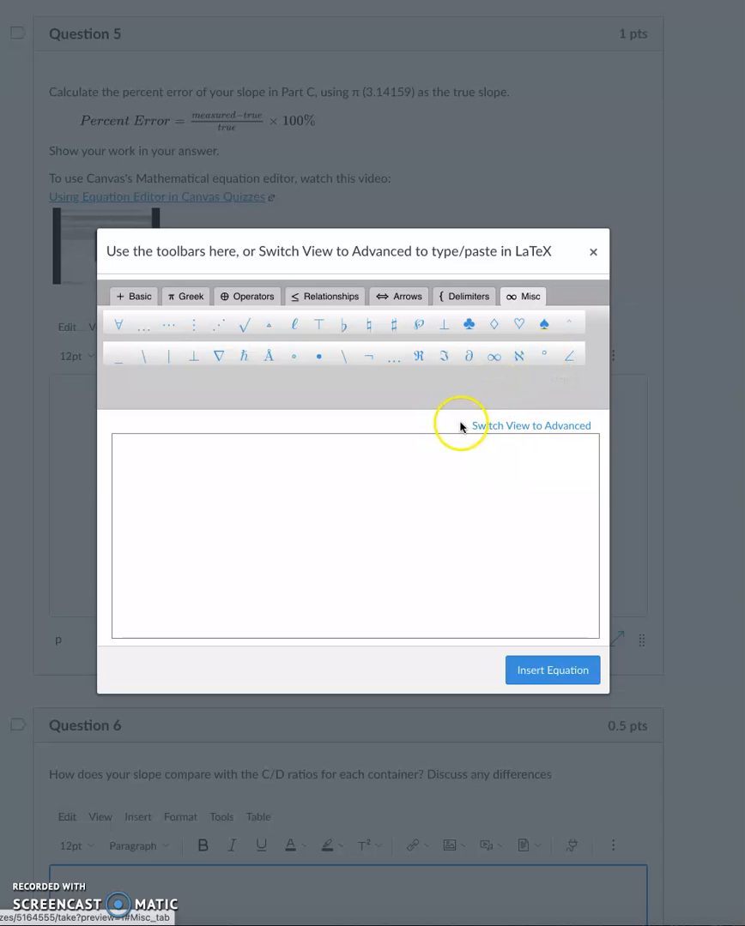
click(138, 300)
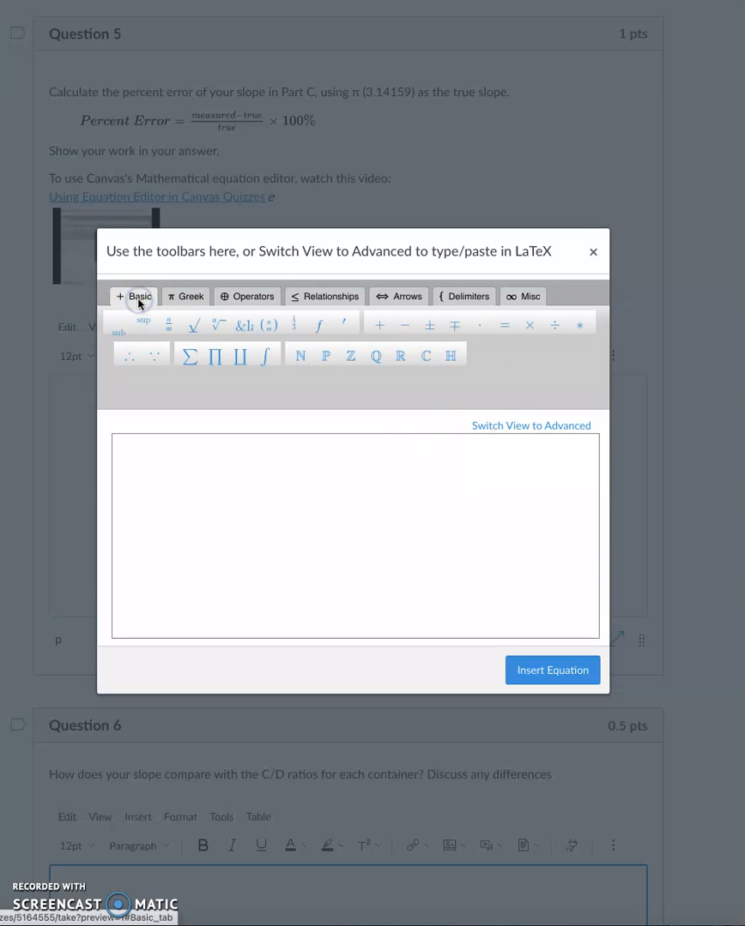
Step: Enter Density = and add a fraction after it
click(166, 453)
text(Density =)
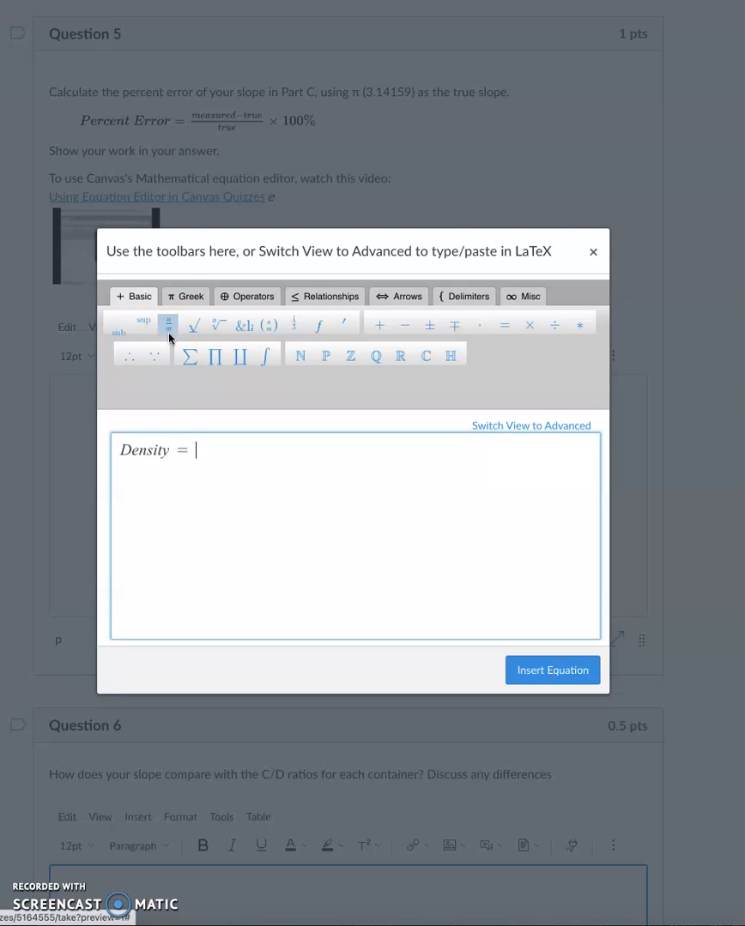
click(135, 293)
click(169, 335)
click(169, 335)
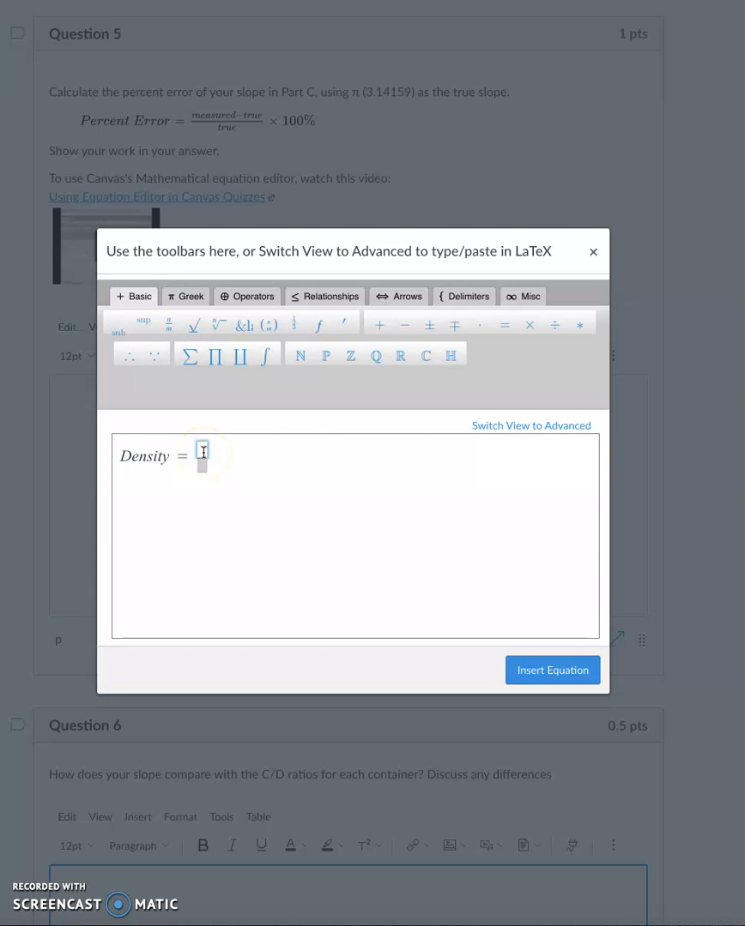
text(mass)
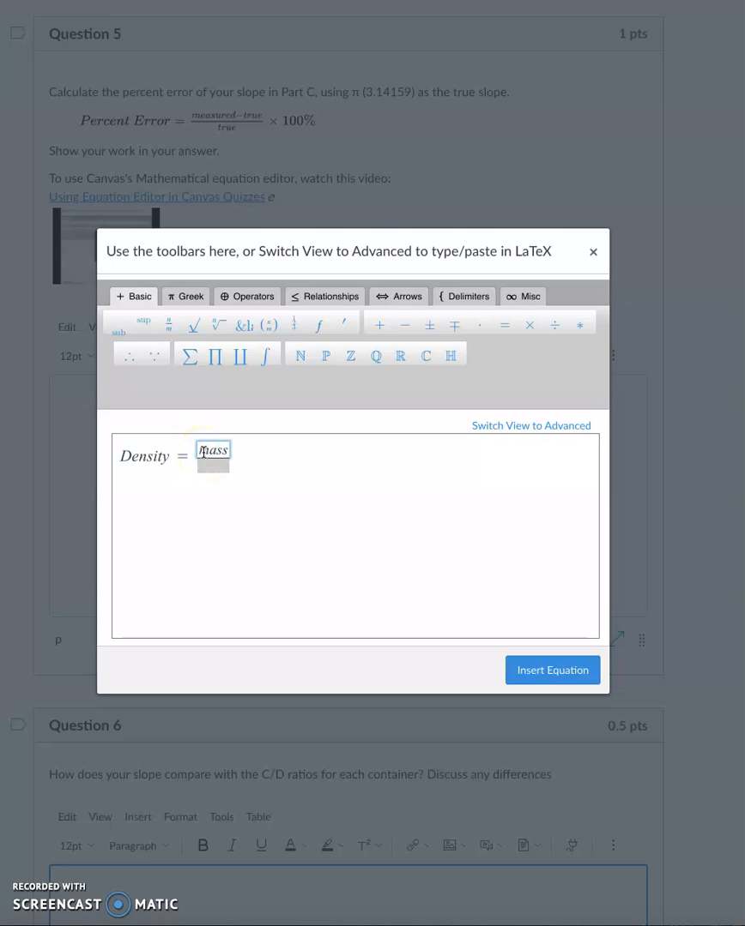
Step: Fill the fraction with mass over volume and insert the equation into the answer
drag(202, 451, 206, 467)
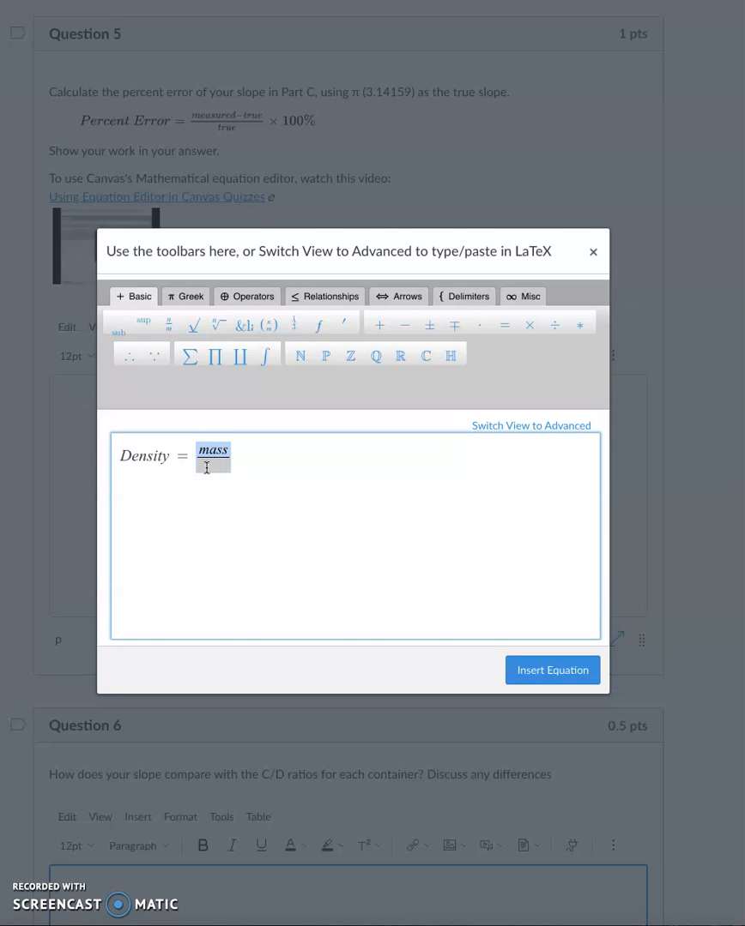
click(207, 468)
text(vol)
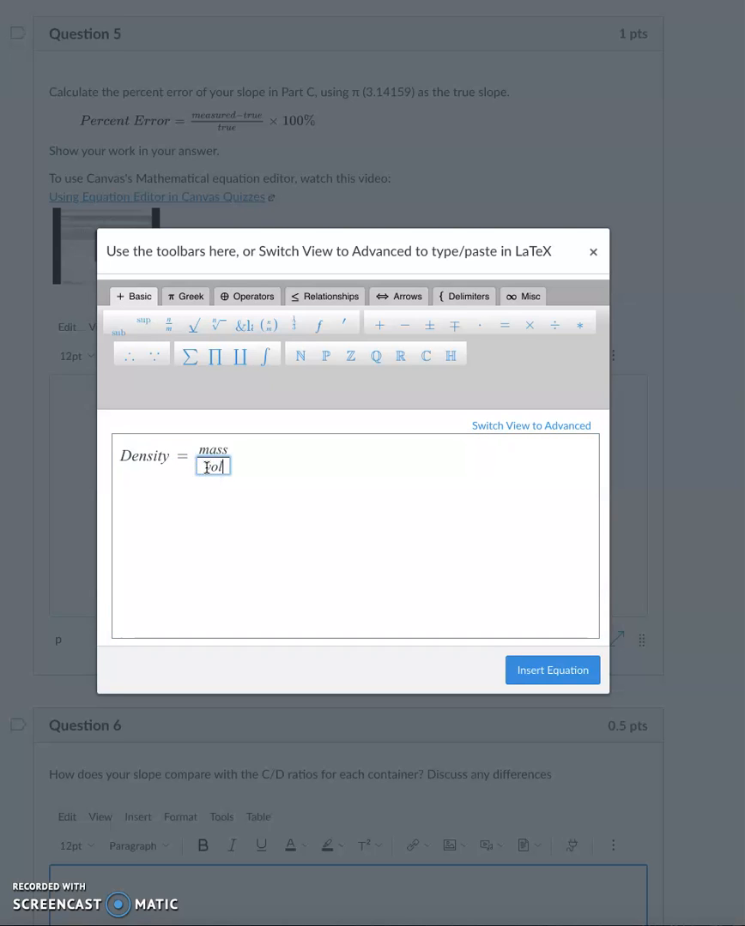
text(ume)
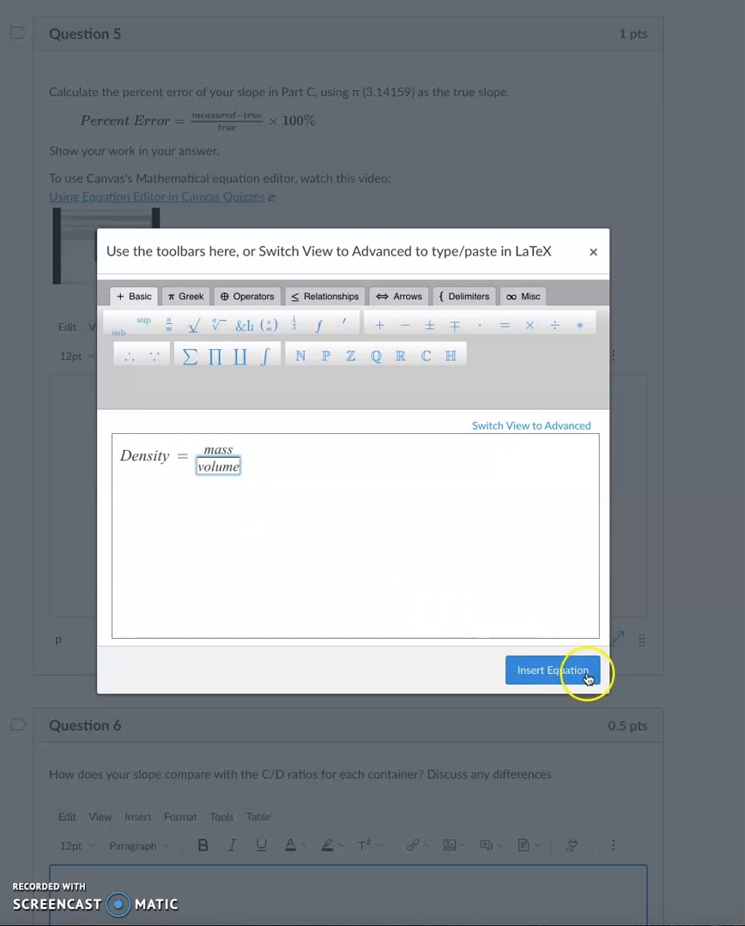
click(549, 672)
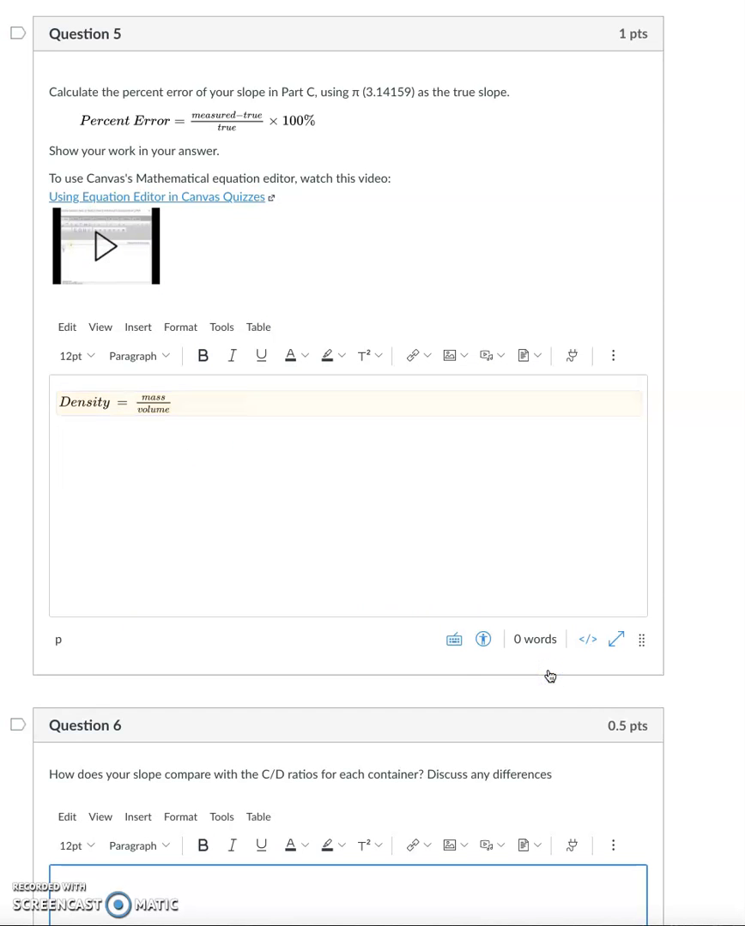
click(237, 400)
Step: On a new line, build D = mass/volume in the equation editor and insert it
key(Return)
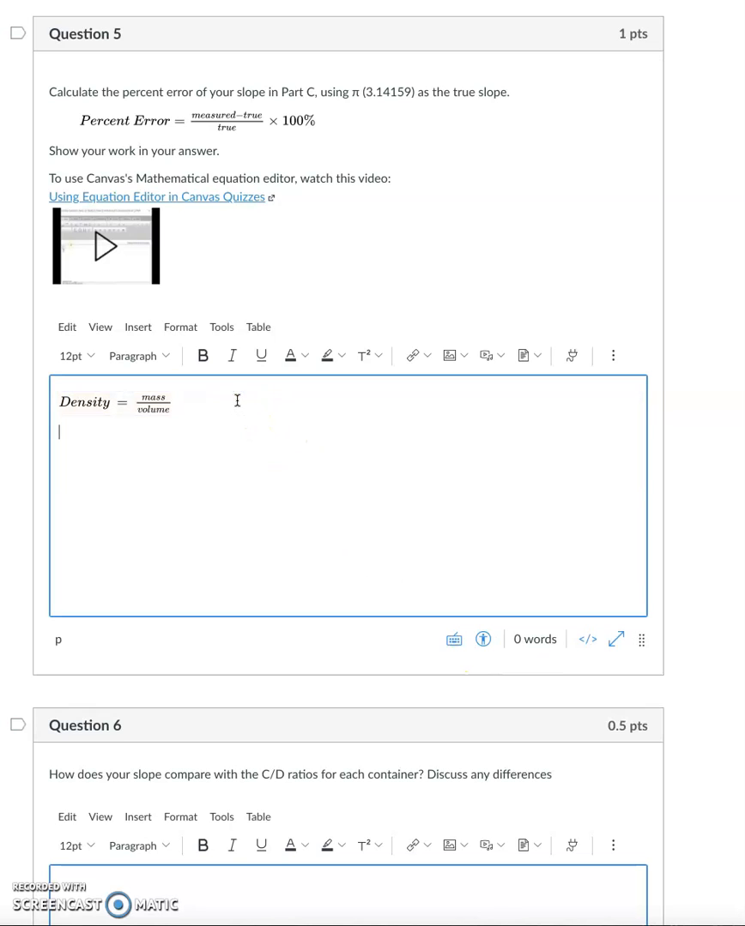
click(613, 355)
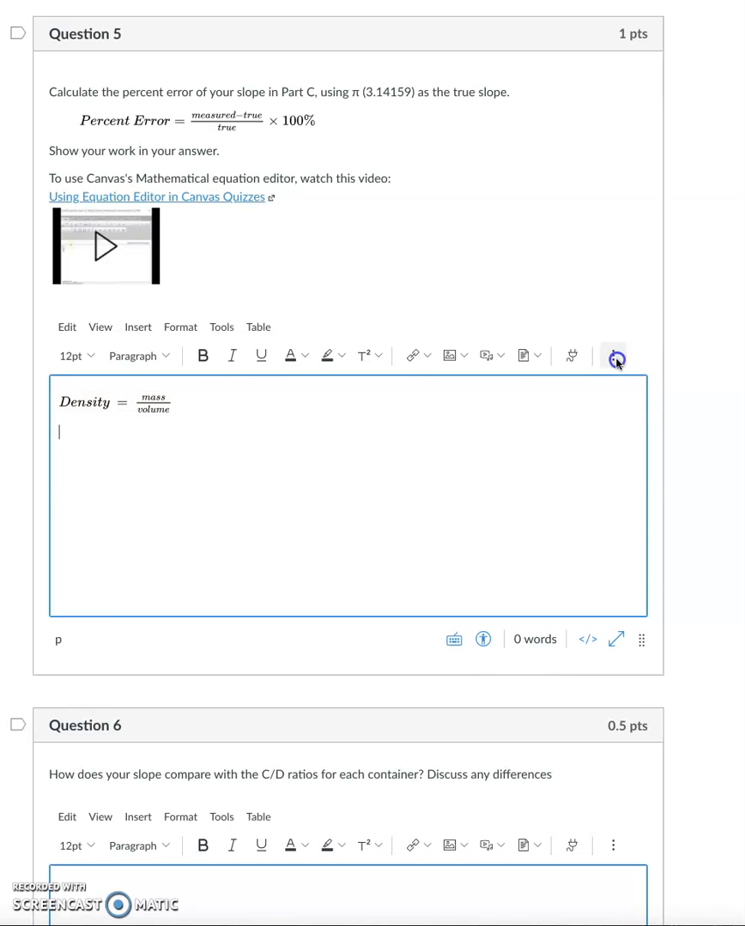
click(579, 383)
click(392, 462)
text(D =)
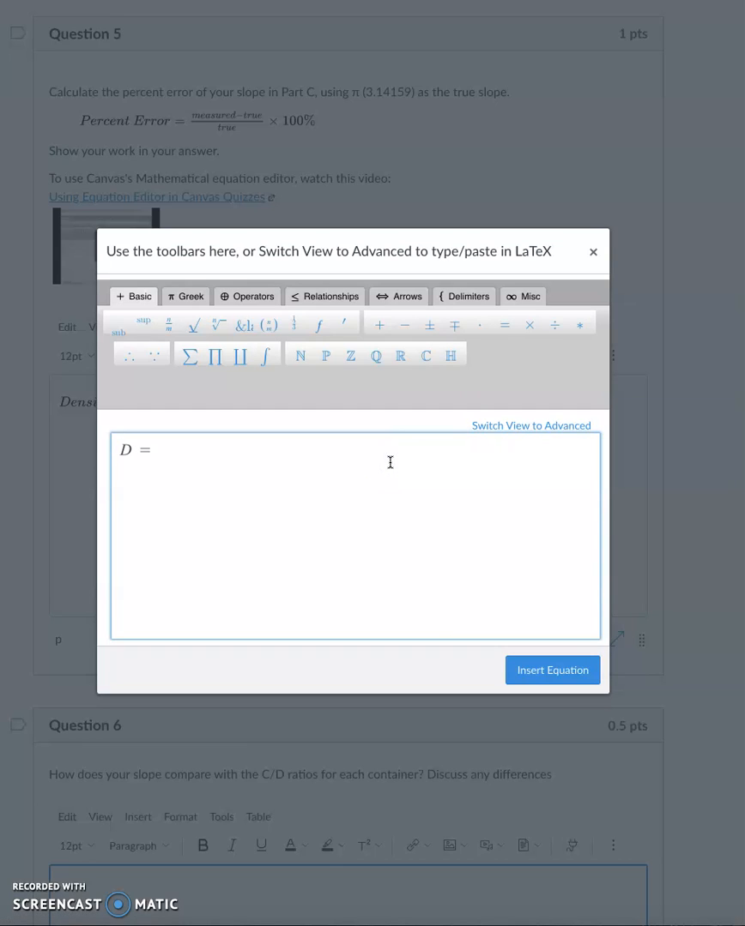
text(mass)
text(/)
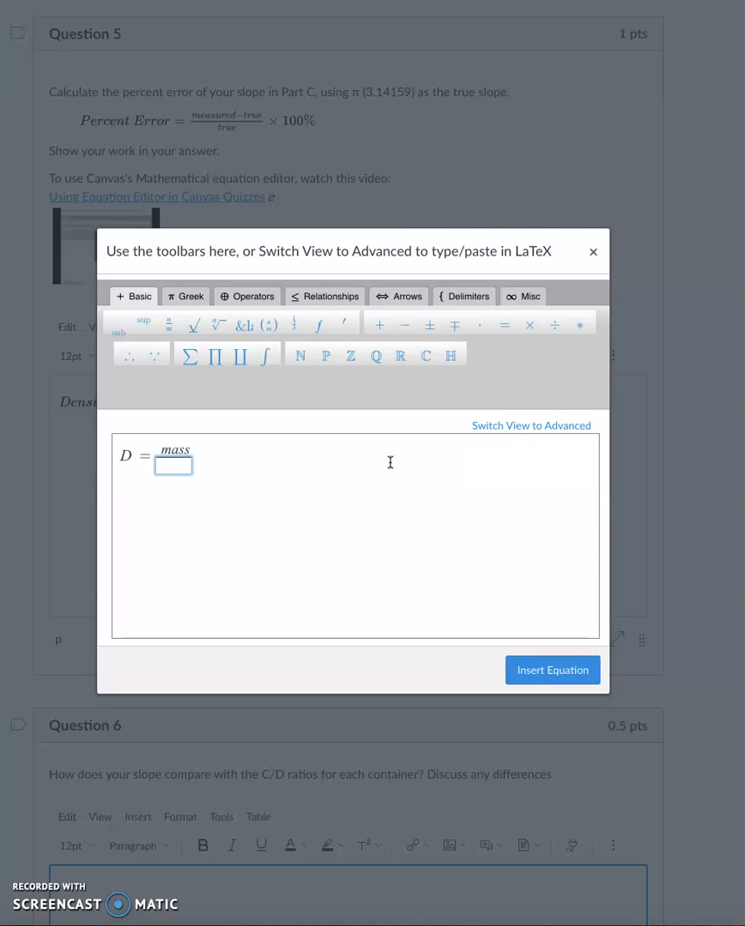
text(volume)
click(391, 463)
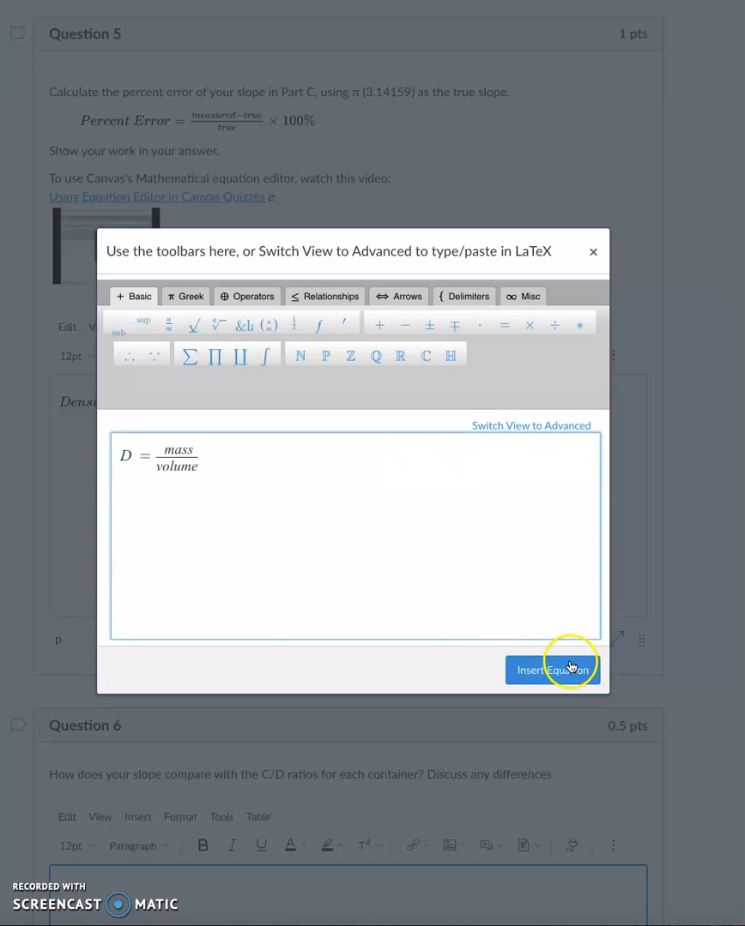
click(564, 670)
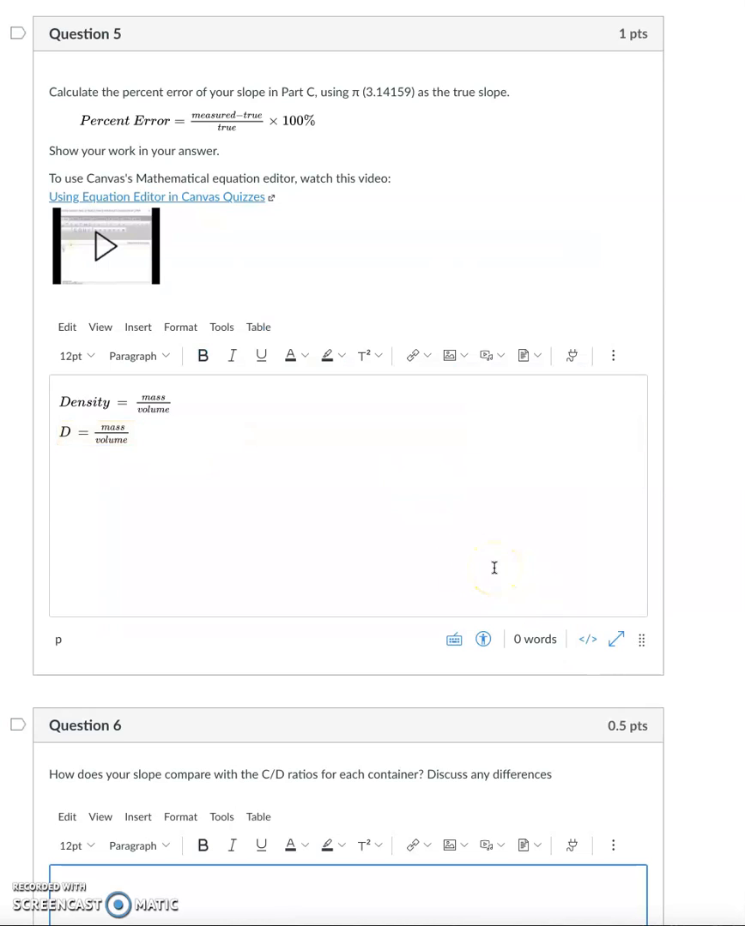
Step: Start a third equation after D = mass/volume and show the Greek letter symbols
click(165, 436)
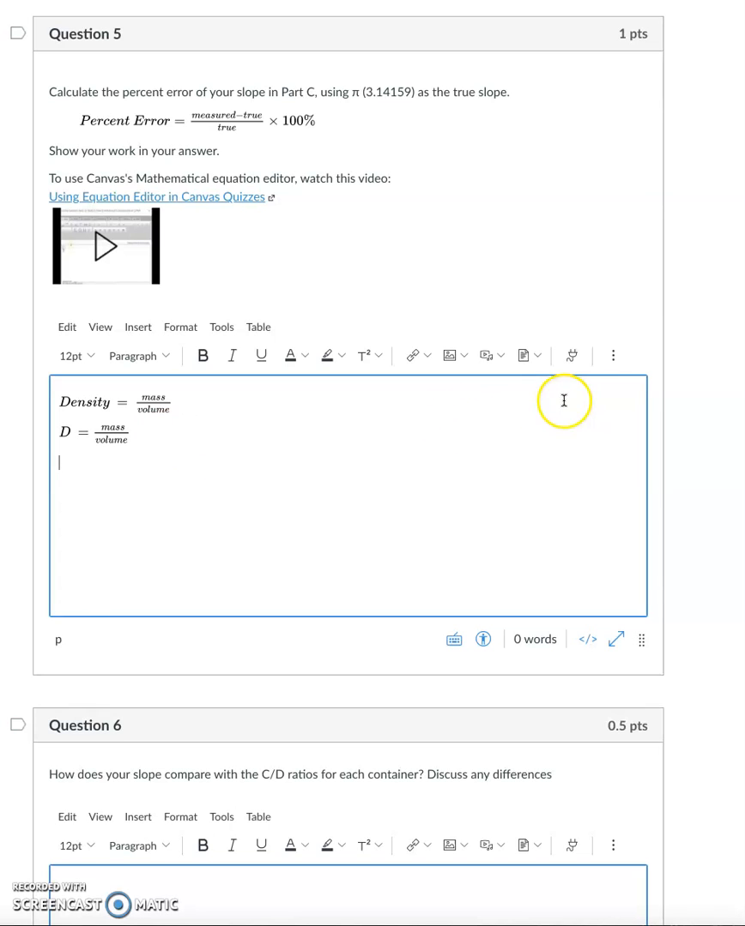
click(611, 359)
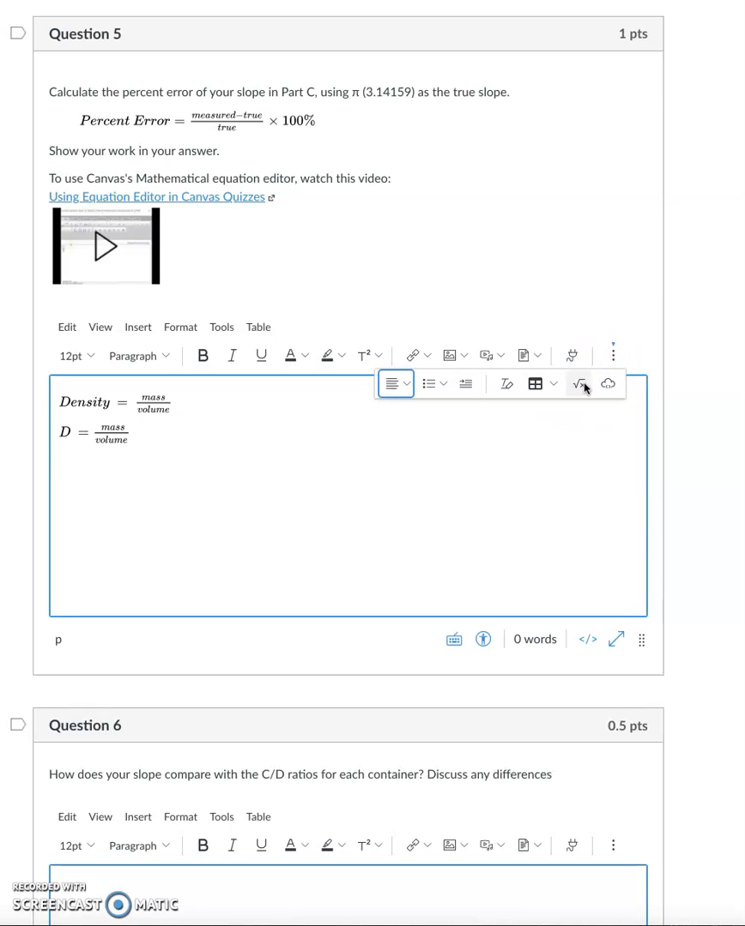
click(635, 384)
click(266, 399)
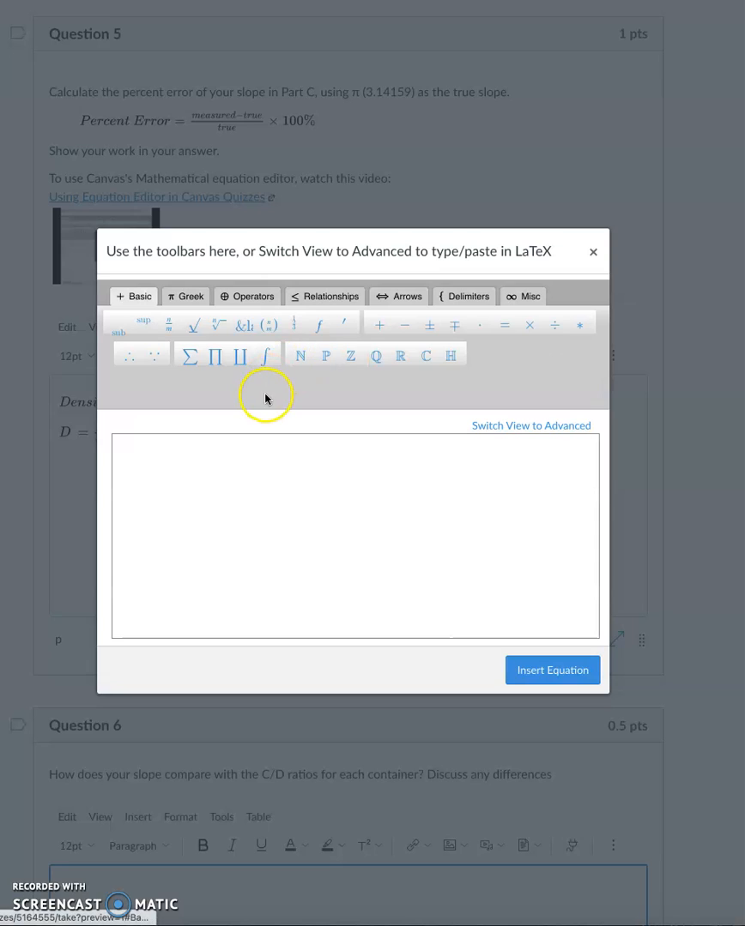
click(188, 298)
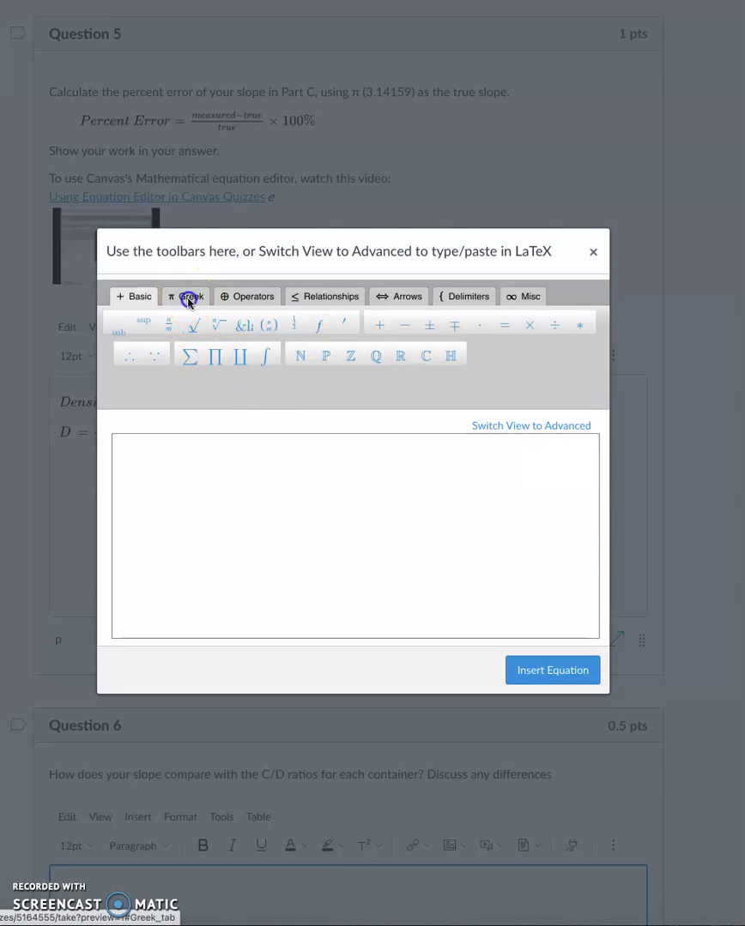
click(177, 456)
text(V = 4)
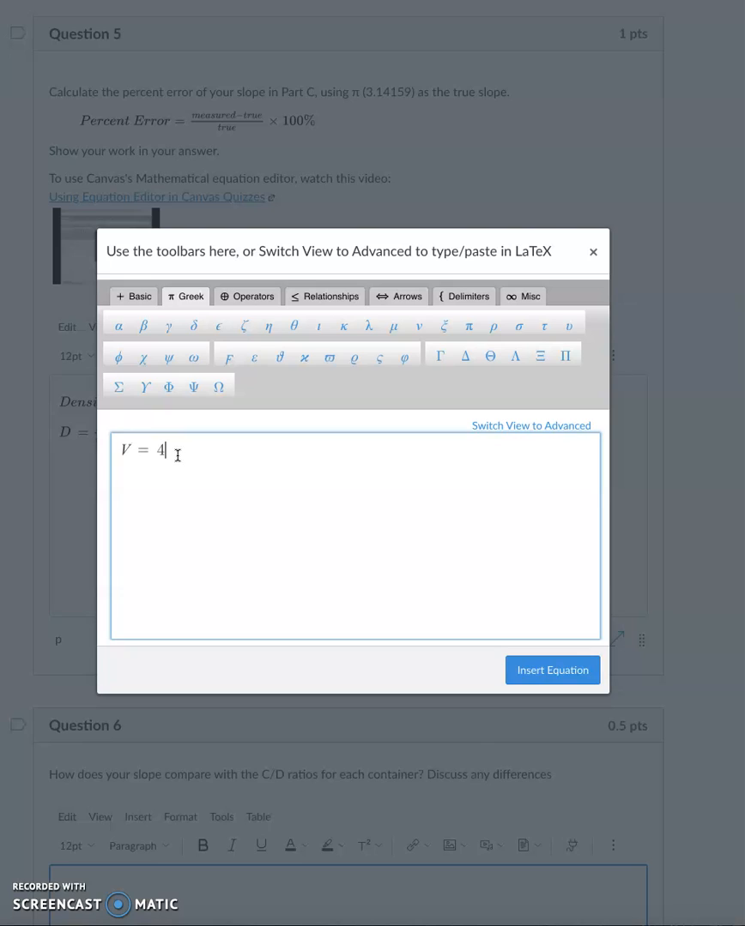
text(/3)
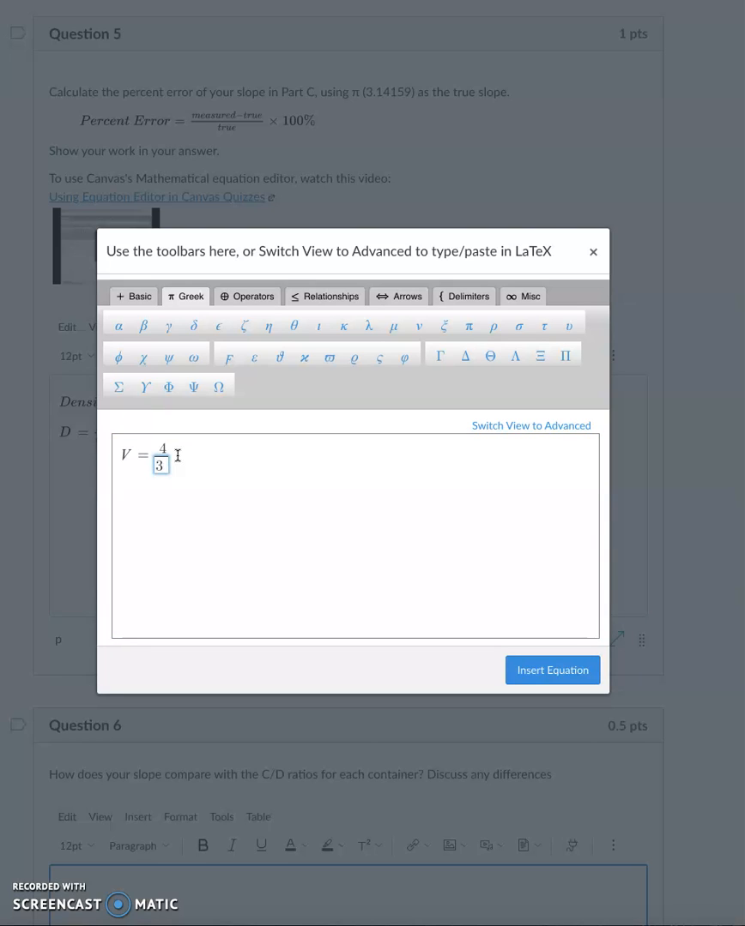
Step: Complete V = 4/3 πr³ with π and a superscript 3, then insert it
click(381, 472)
click(166, 463)
click(171, 457)
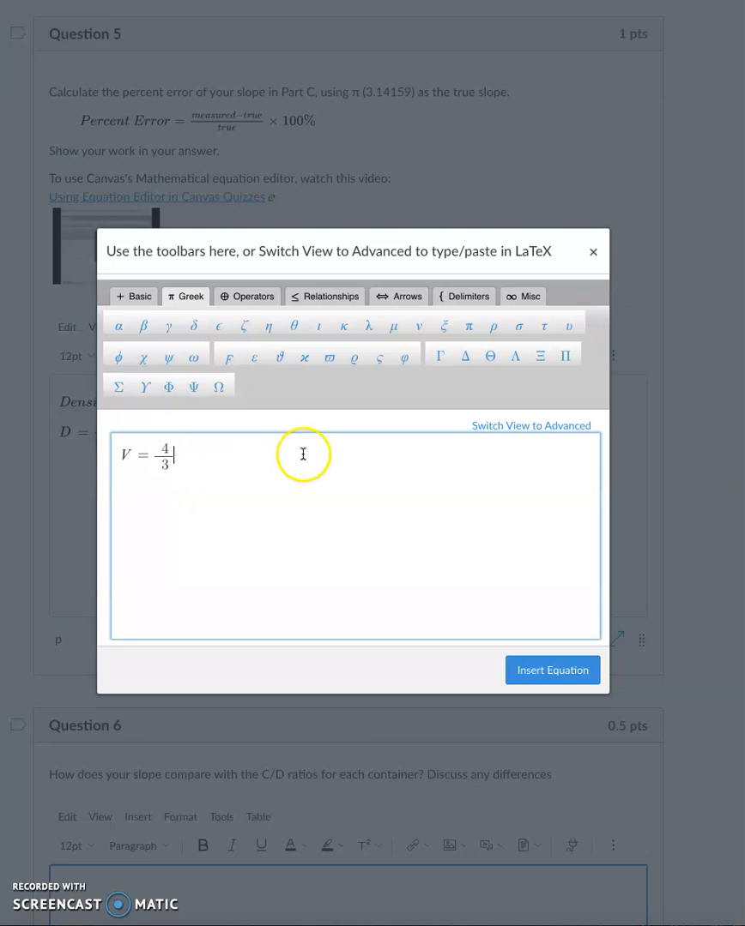
click(468, 326)
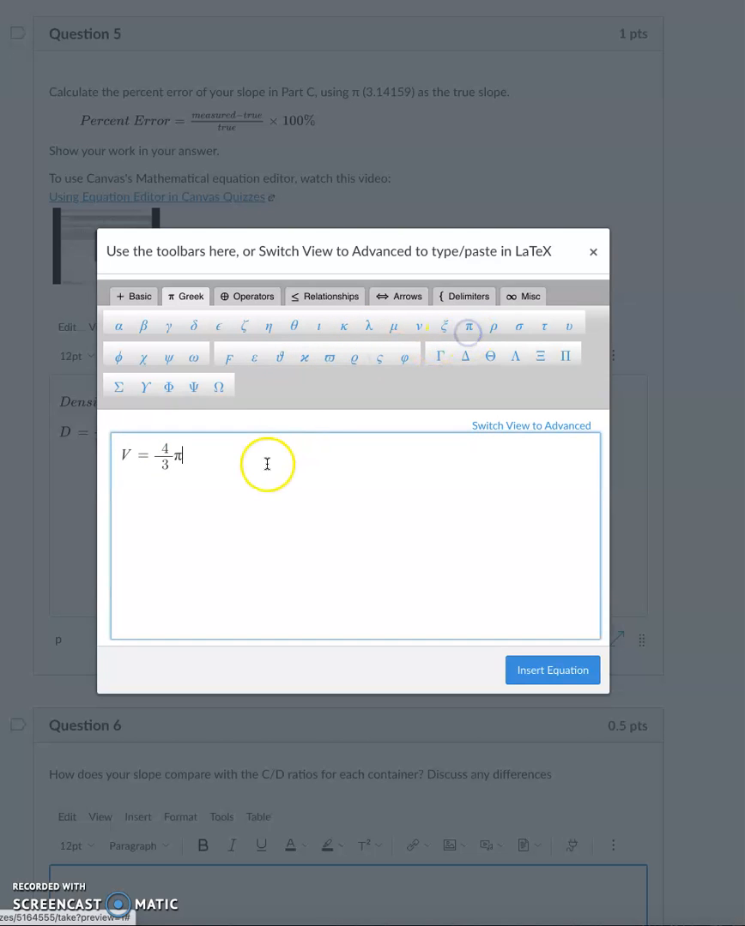
click(128, 296)
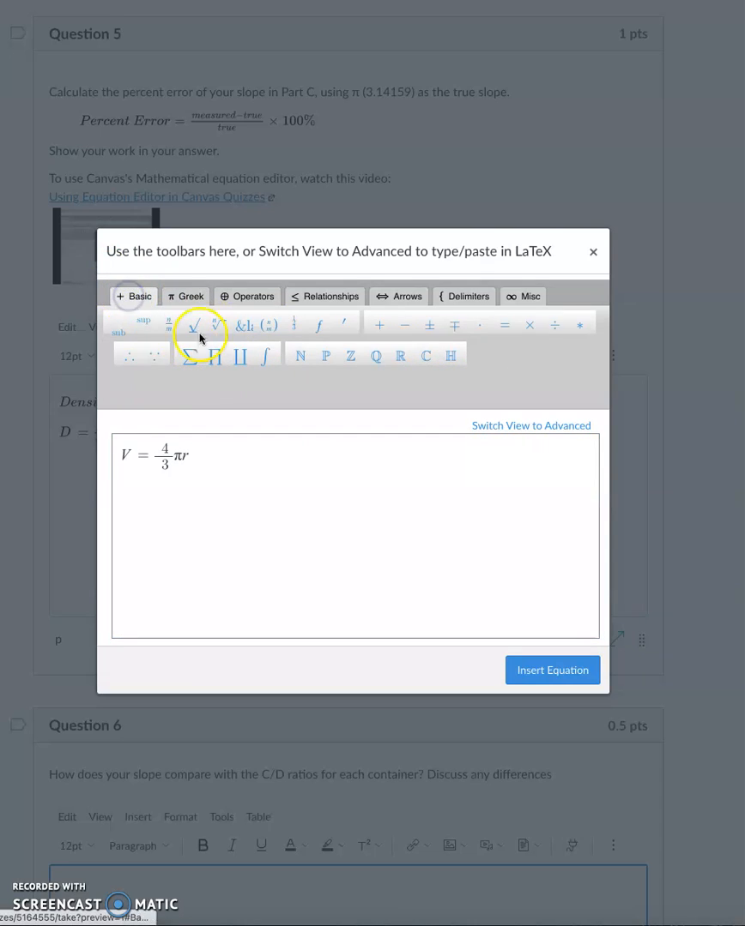
click(144, 324)
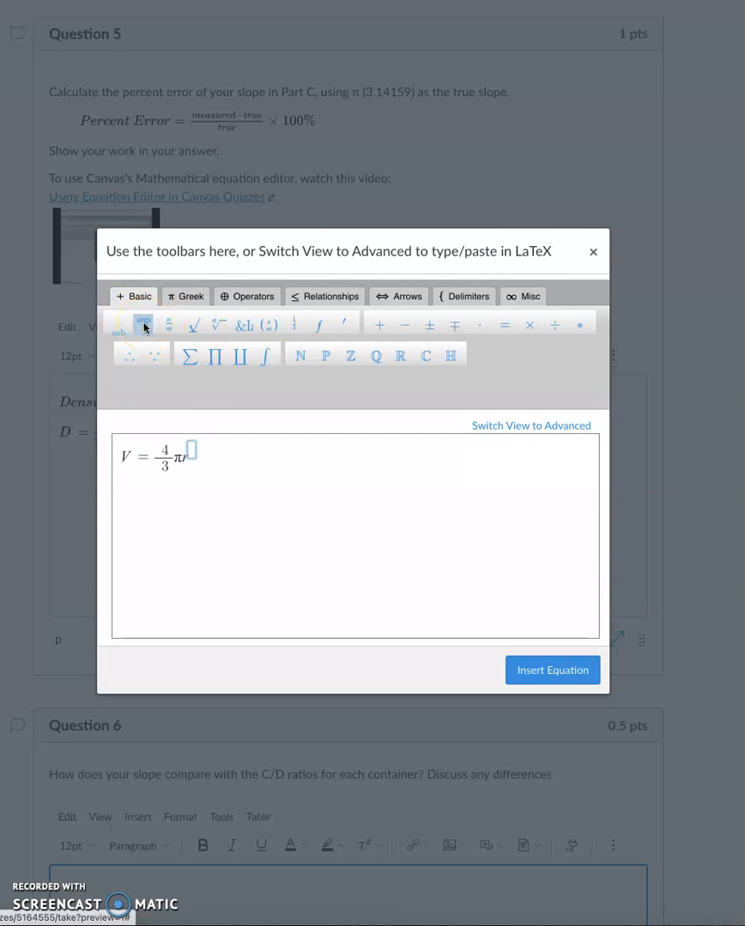
click(550, 669)
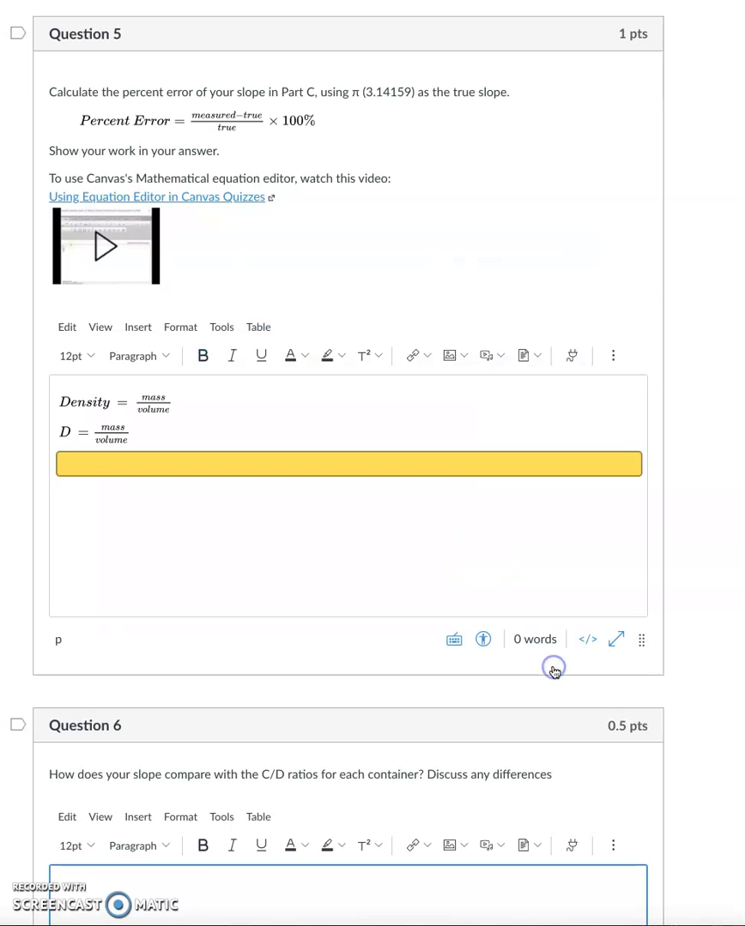